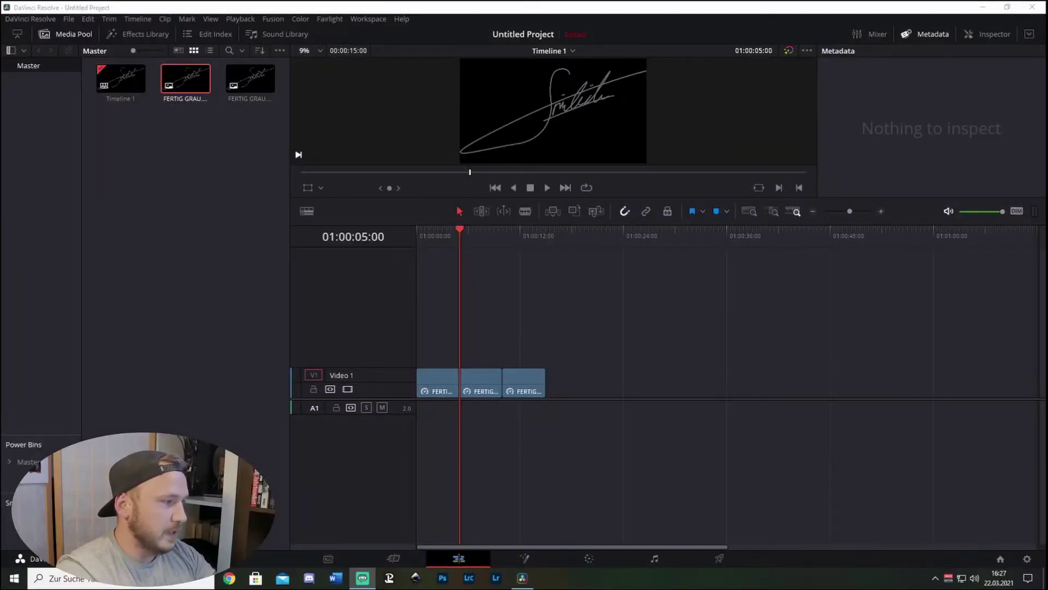
Step: Scrub through the signature clips and park the playhead at 01:00:07:00
{"action": "left_click_drag", "start_coordinate": [460, 229], "coordinate": [537, 238]}
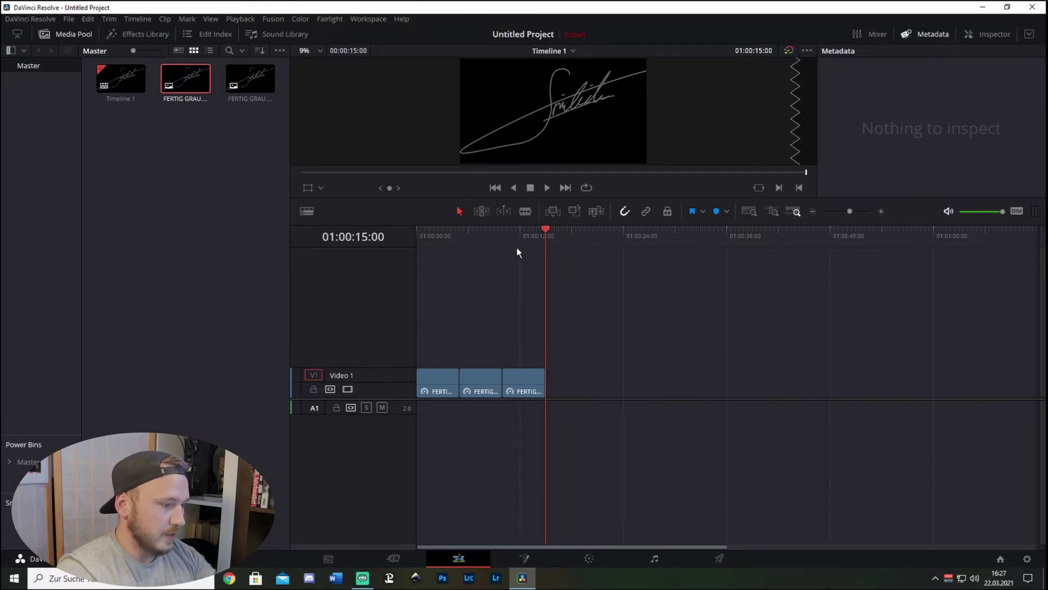
{"action": "left_click_drag", "start_coordinate": [543, 231], "coordinate": [485, 264]}
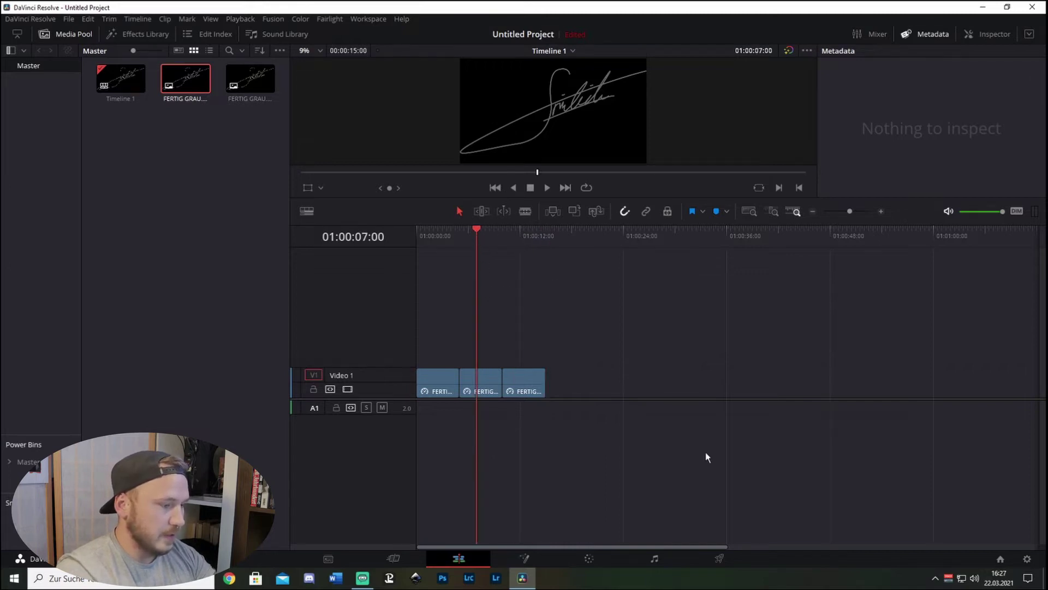
Step: On the Deliver page, try the YouTube 1080p preset, then go back to the Custom preset
{"action": "left_click", "coordinate": [719, 558]}
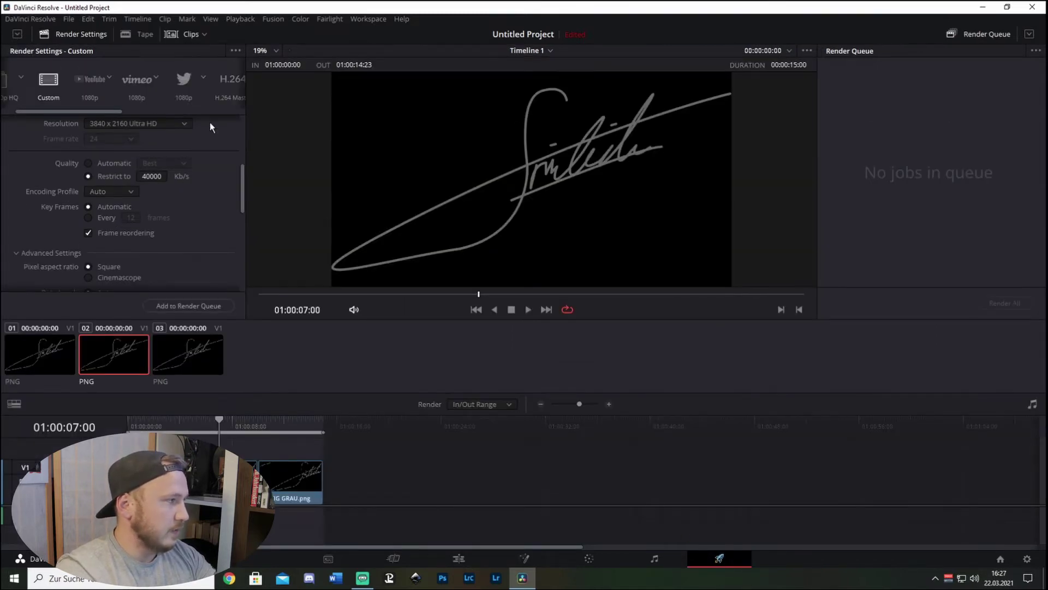
{"action": "left_click", "coordinate": [92, 80]}
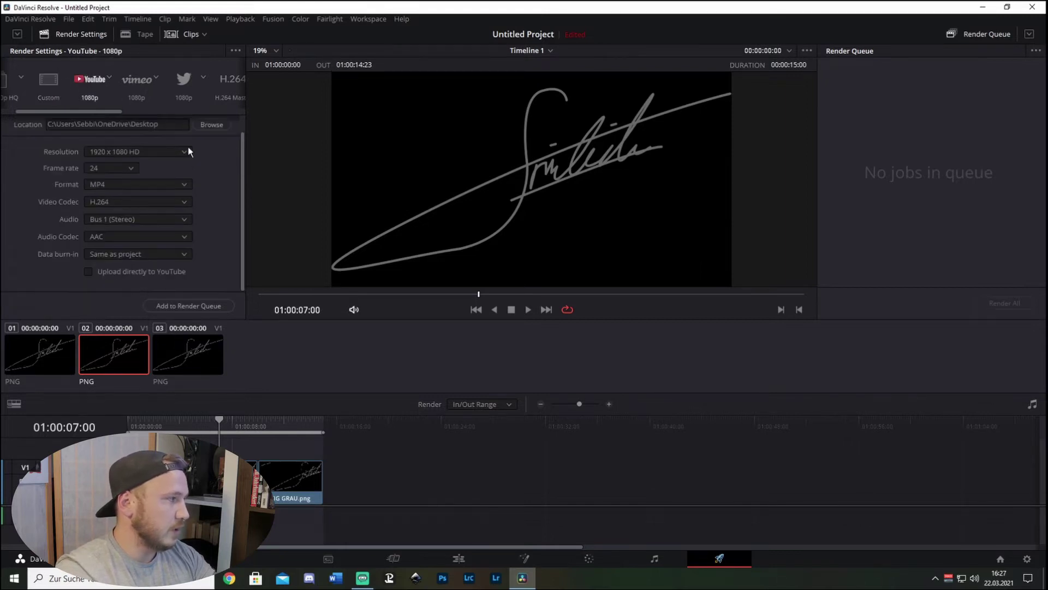
{"action": "left_click_drag", "start_coordinate": [244, 154], "coordinate": [242, 137]}
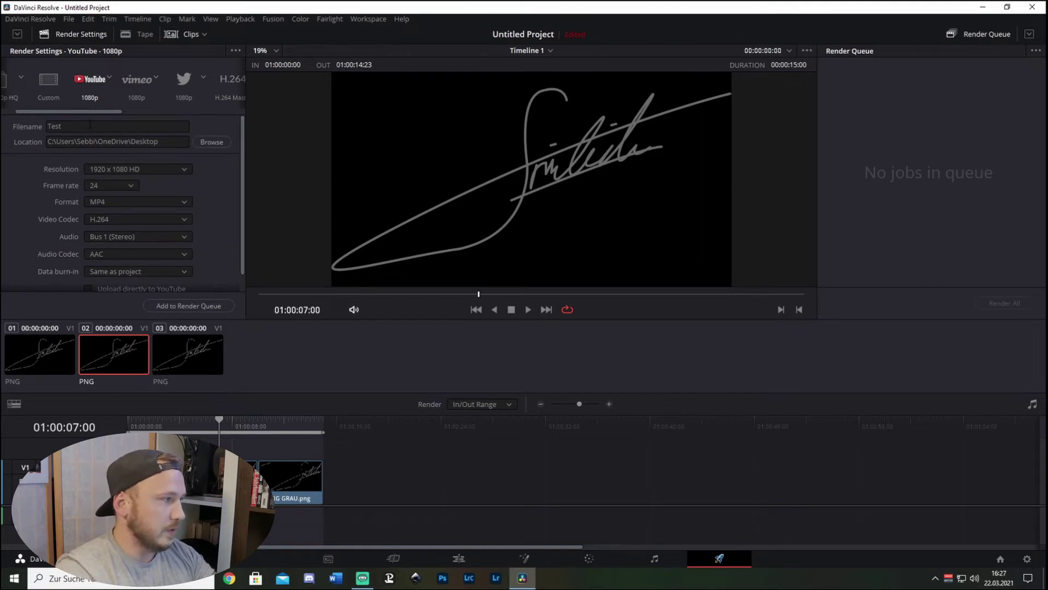
{"action": "left_click", "coordinate": [49, 82]}
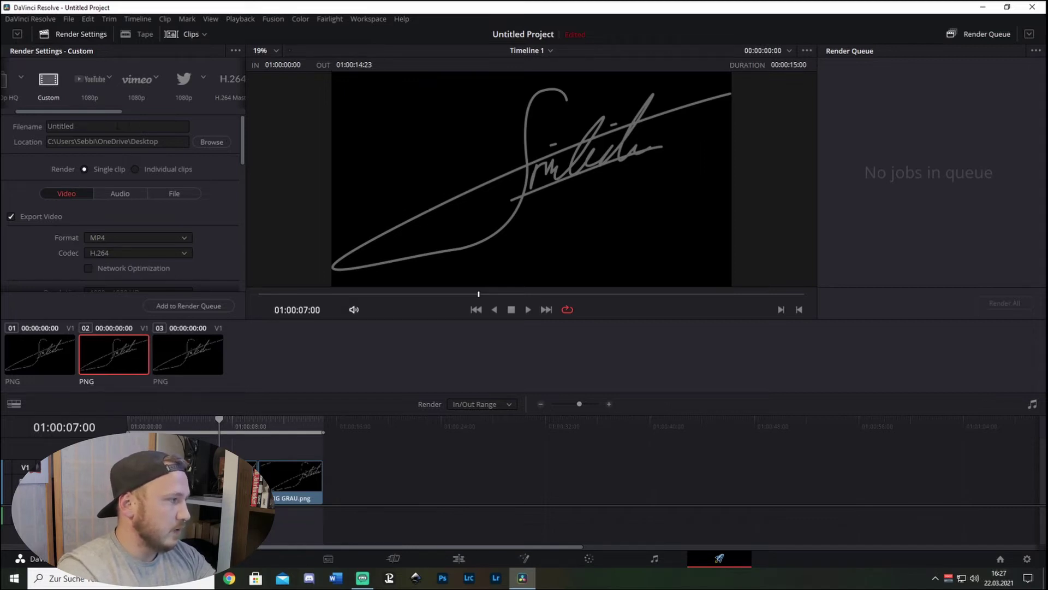
Step: Name the render 'Test', save it to the Desktop, and output individual clips
{"action": "double_click", "coordinate": [70, 127]}
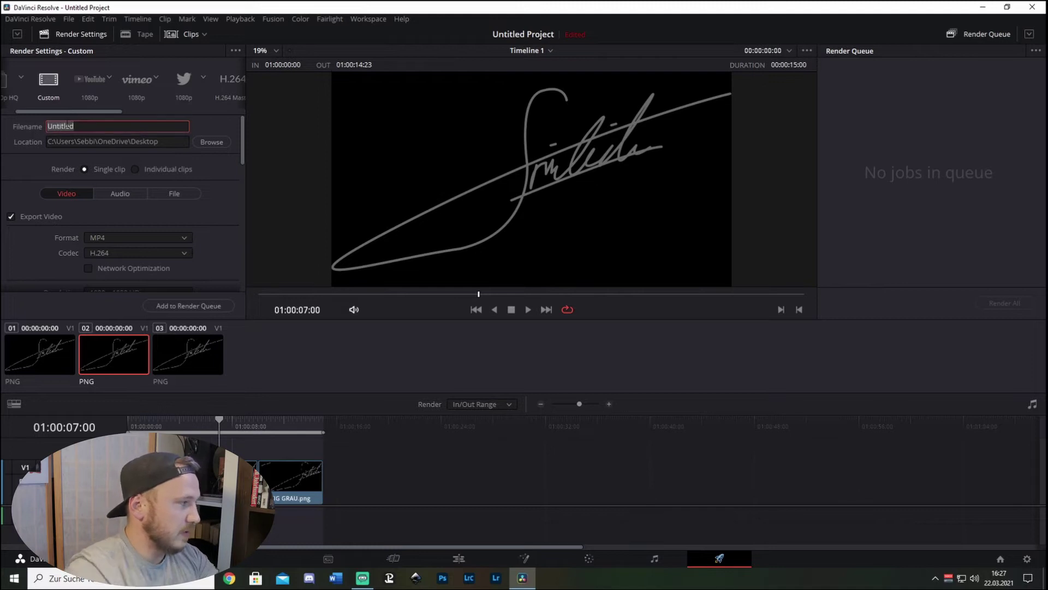
{"action": "type", "text": "Test"}
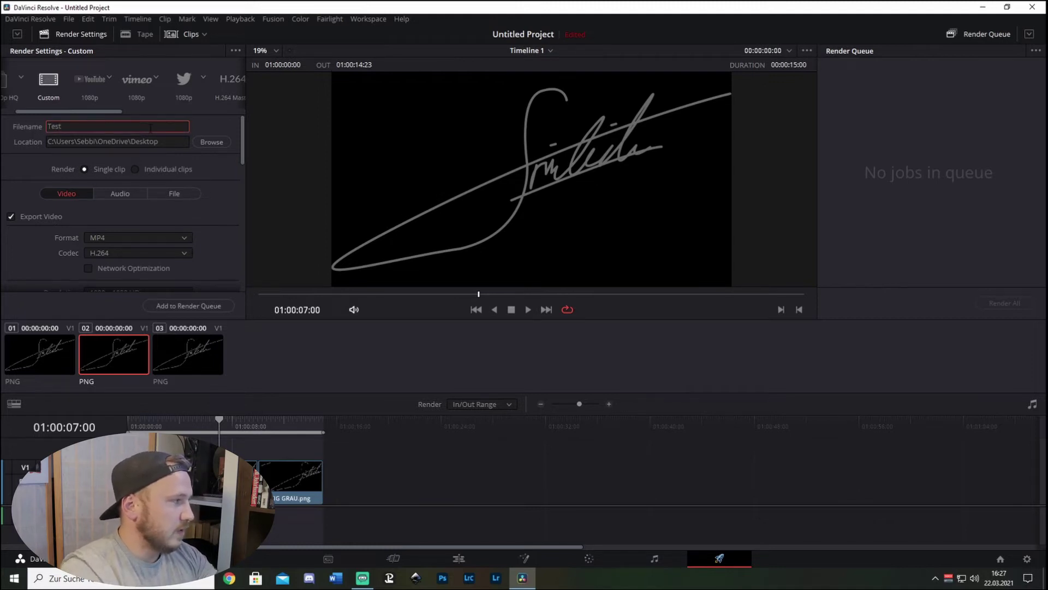
{"action": "left_click", "coordinate": [202, 142]}
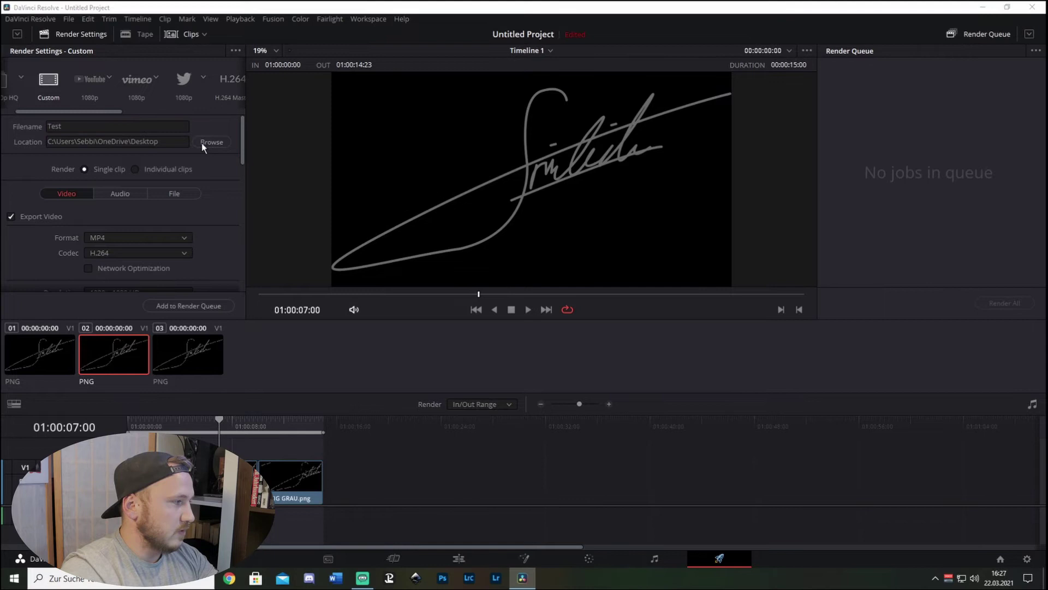
{"action": "left_click", "coordinate": [419, 287]}
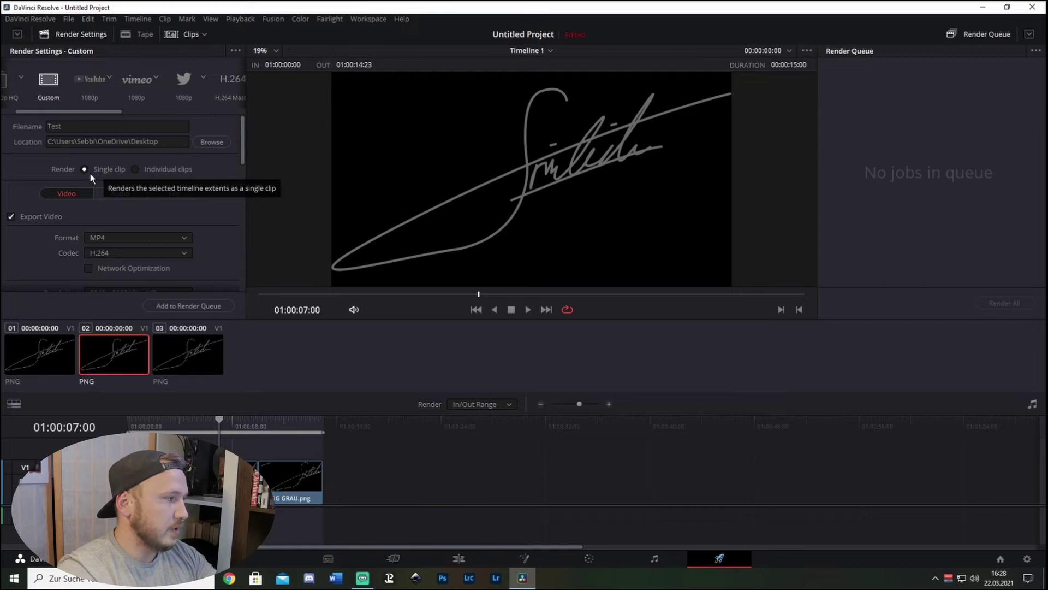
{"action": "left_click", "coordinate": [134, 169]}
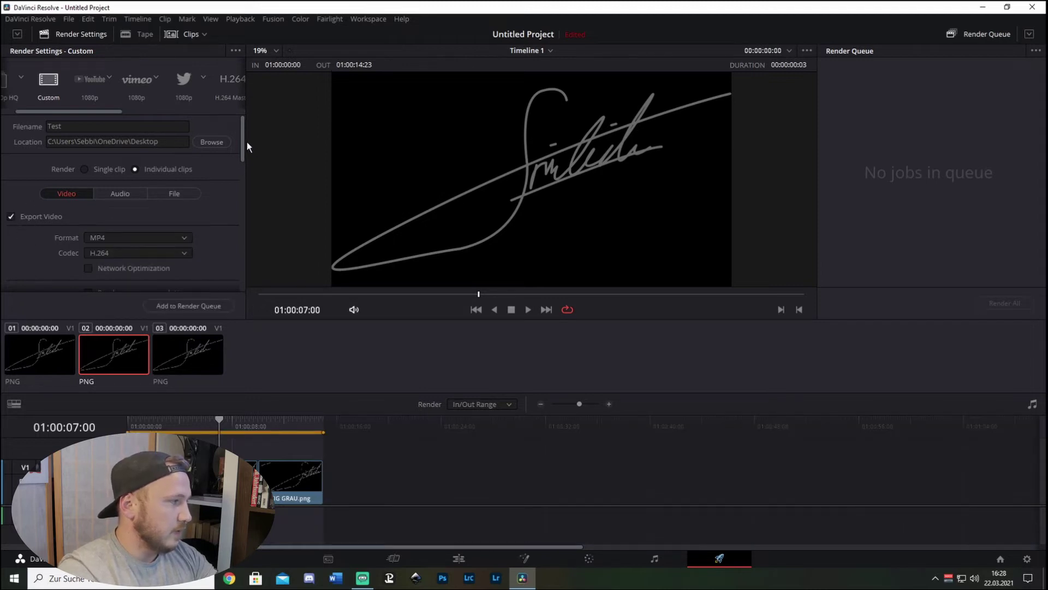
{"action": "left_click_drag", "start_coordinate": [243, 140], "coordinate": [229, 159]}
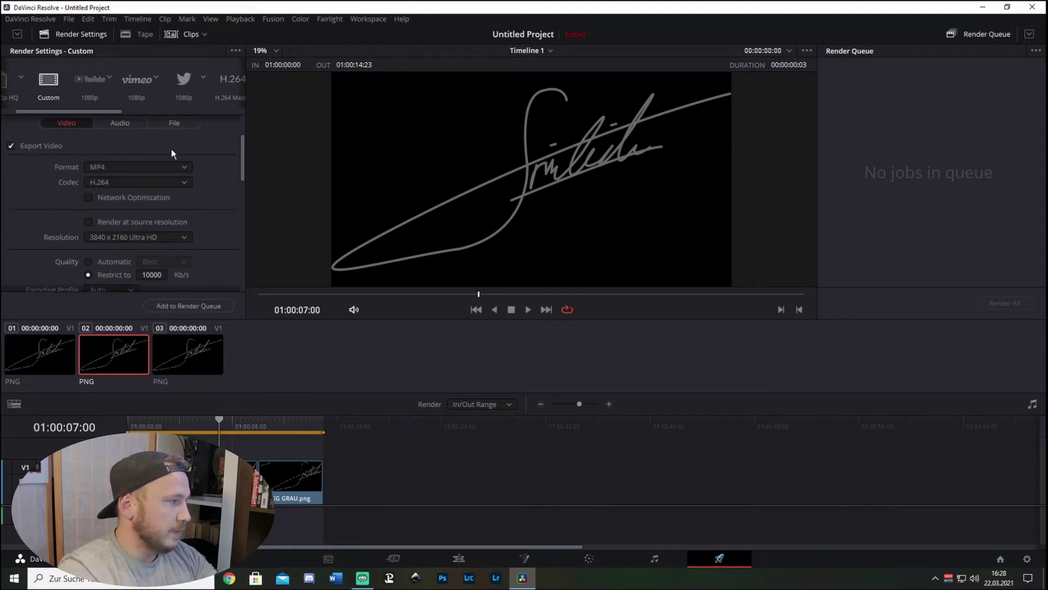
{"action": "left_click", "coordinate": [114, 165]}
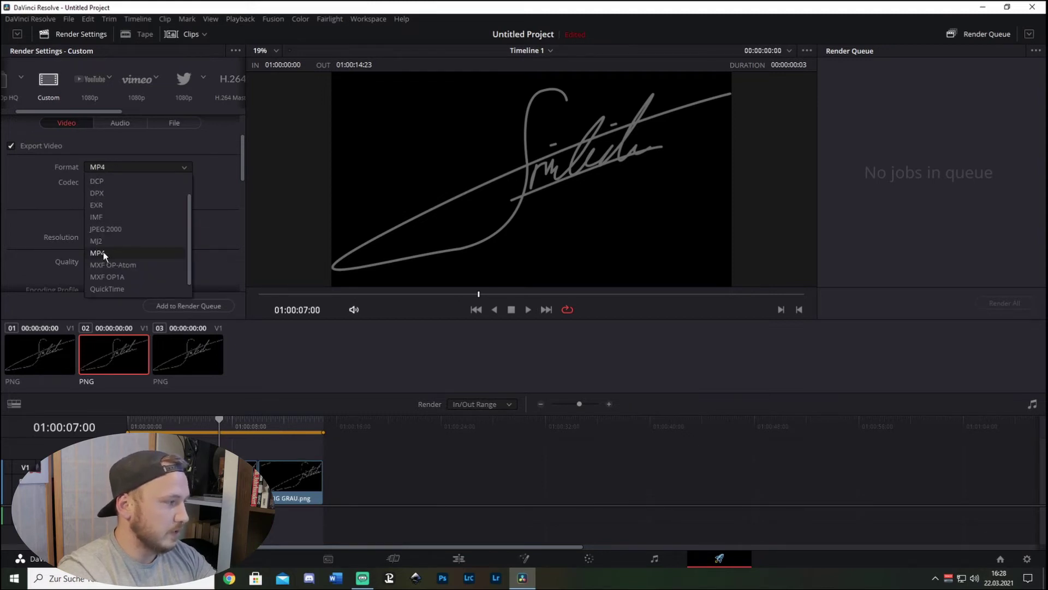
{"action": "left_click", "coordinate": [114, 288]}
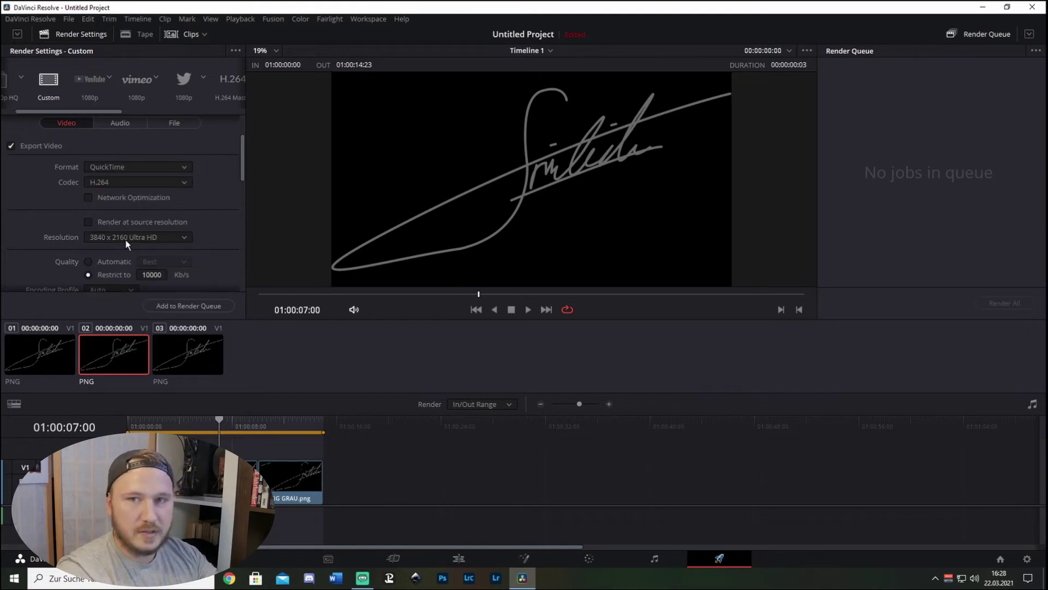
{"action": "left_click", "coordinate": [128, 167]}
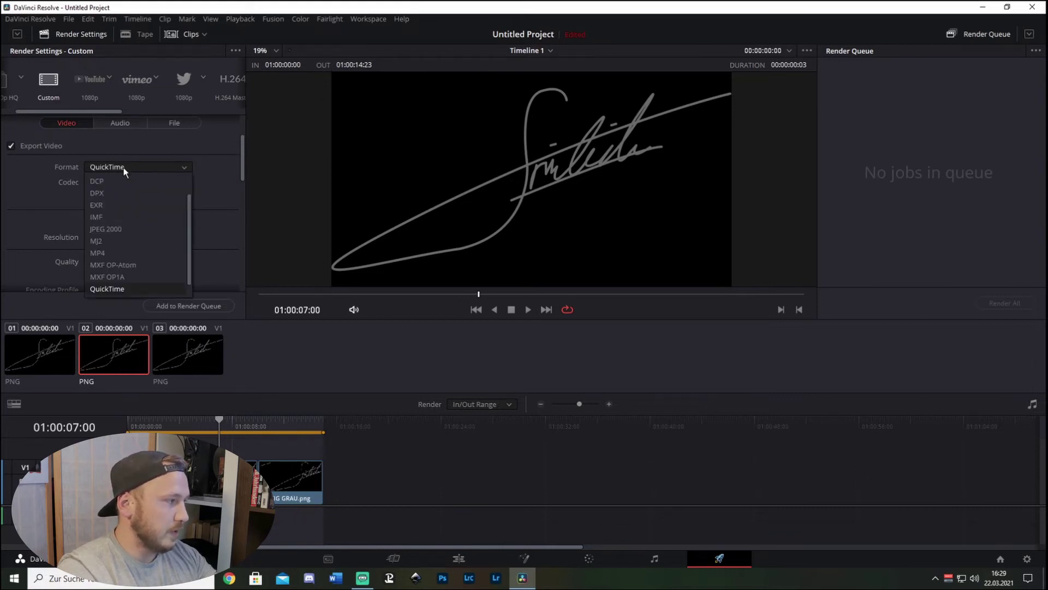
{"action": "left_click", "coordinate": [117, 254]}
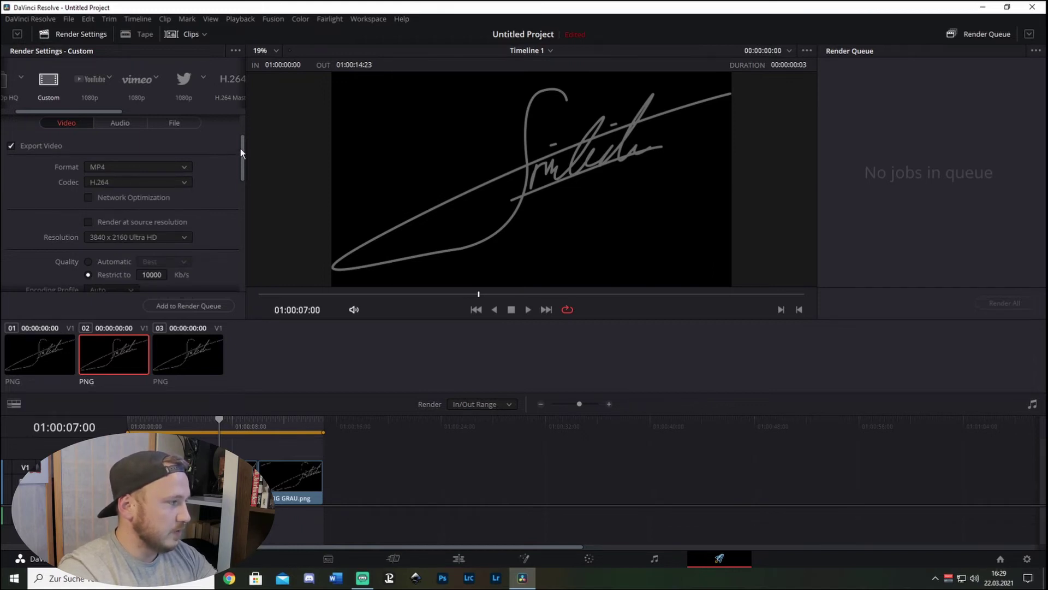
Step: Set the output resolution to 1920 x 1080 HD
{"action": "left_click_drag", "start_coordinate": [243, 147], "coordinate": [196, 156]}
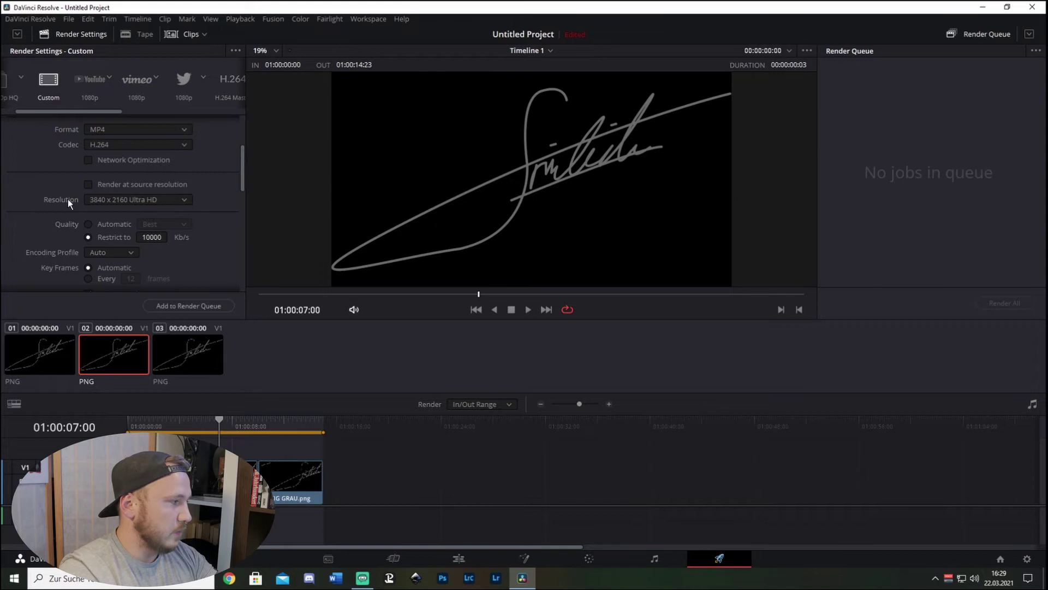
{"action": "left_click", "coordinate": [108, 199]}
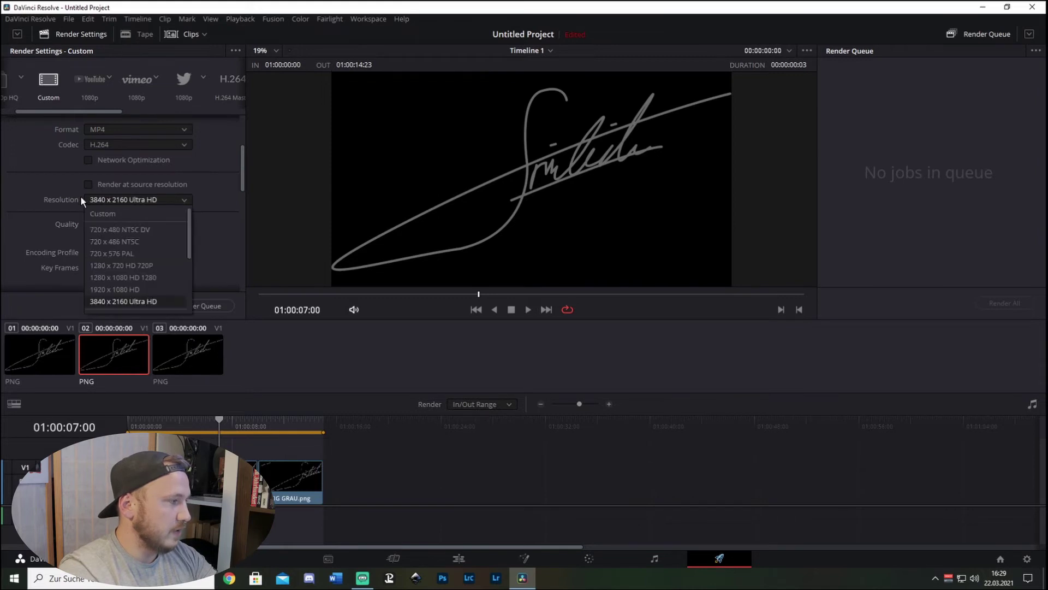
{"action": "left_click", "coordinate": [142, 288]}
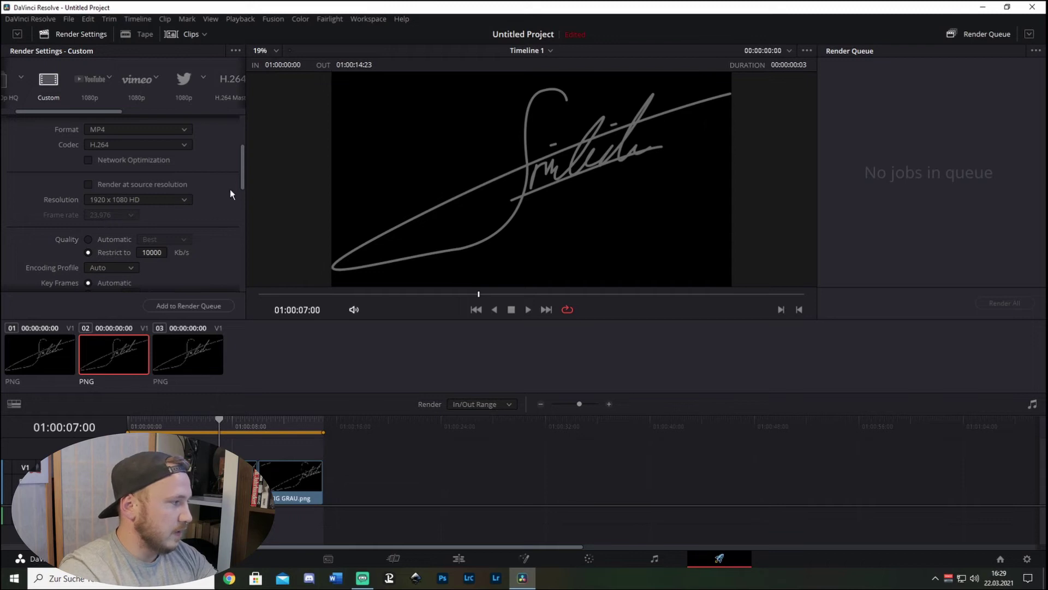
Step: Switch quality to Automatic and set its level to Best
{"action": "scroll", "coordinate": [240, 178], "scroll_direction": "down", "scroll_amount": 2}
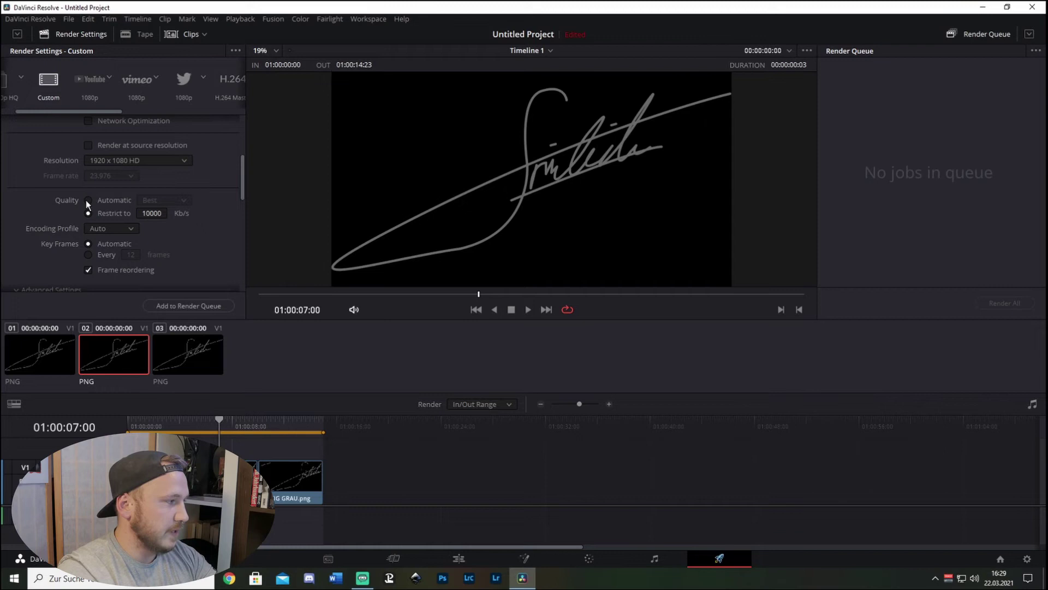
{"action": "left_click", "coordinate": [87, 200]}
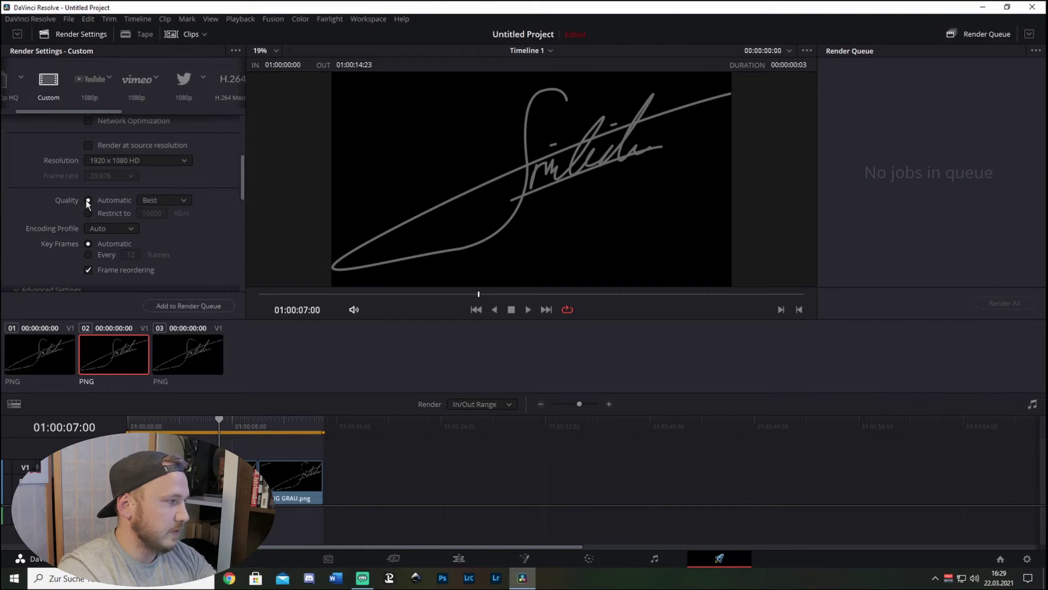
{"action": "left_click", "coordinate": [184, 201]}
{"action": "left_click", "coordinate": [152, 213]}
{"action": "left_click", "coordinate": [183, 200]}
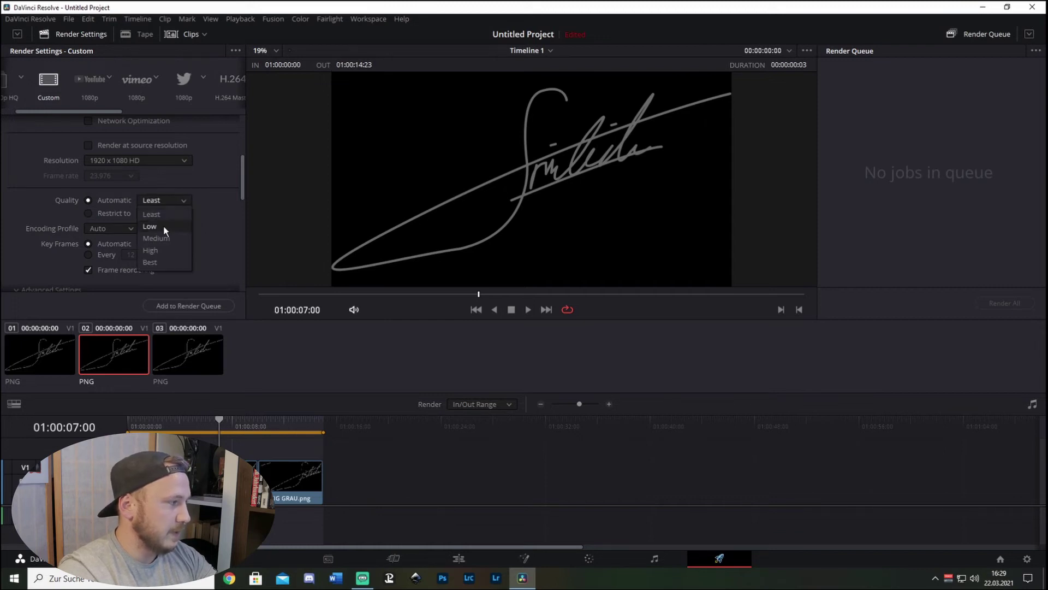
{"action": "left_click", "coordinate": [151, 263]}
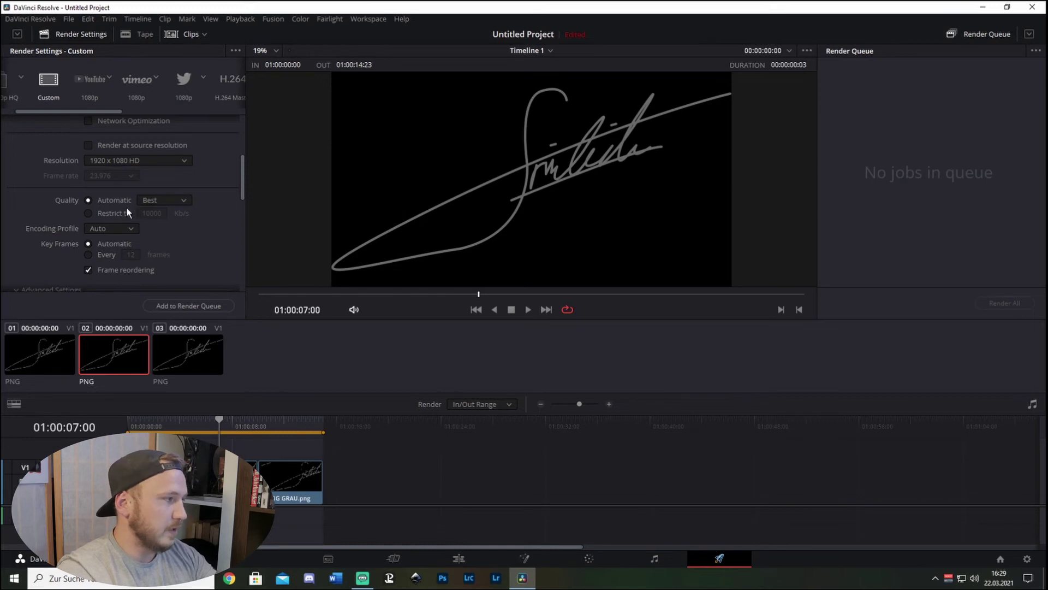
Step: Restrict the render bitrate to 40000 Kb/s
{"action": "left_click", "coordinate": [88, 214]}
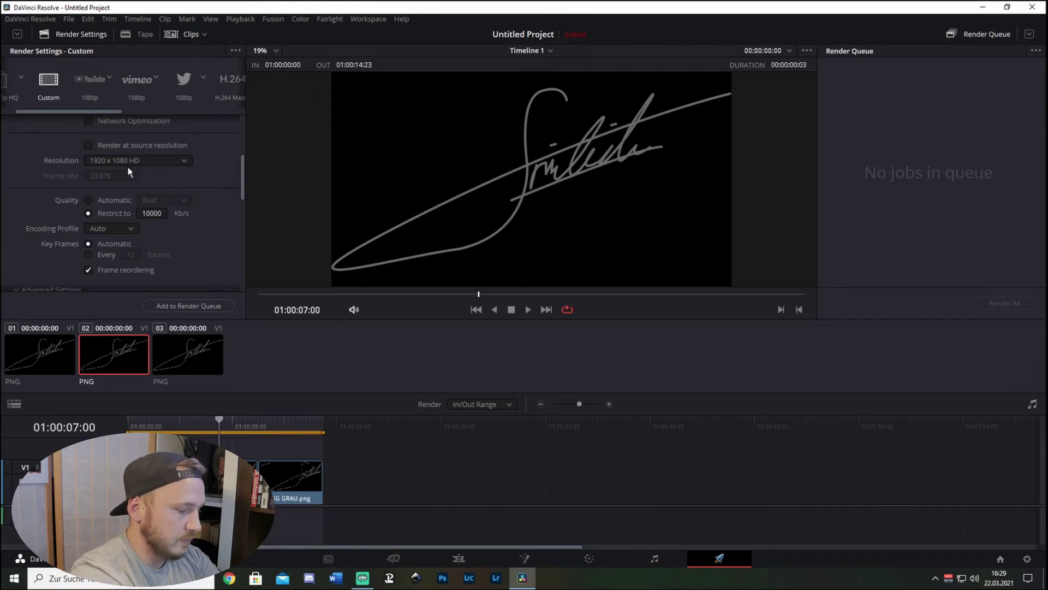
{"action": "double_click", "coordinate": [152, 213]}
{"action": "type", "text": "4"}
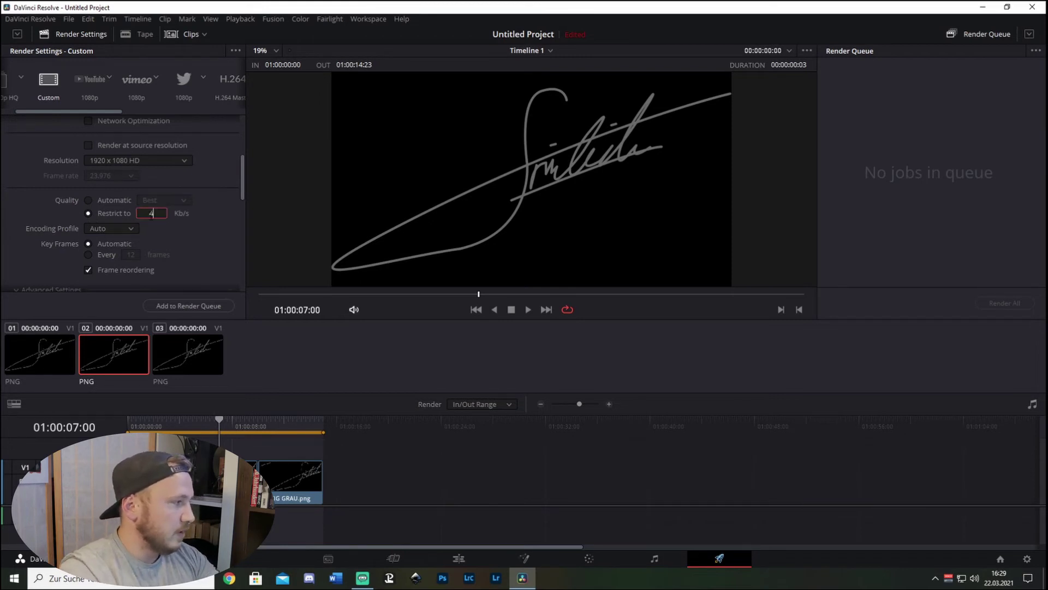
{"action": "type", "text": "0000"}
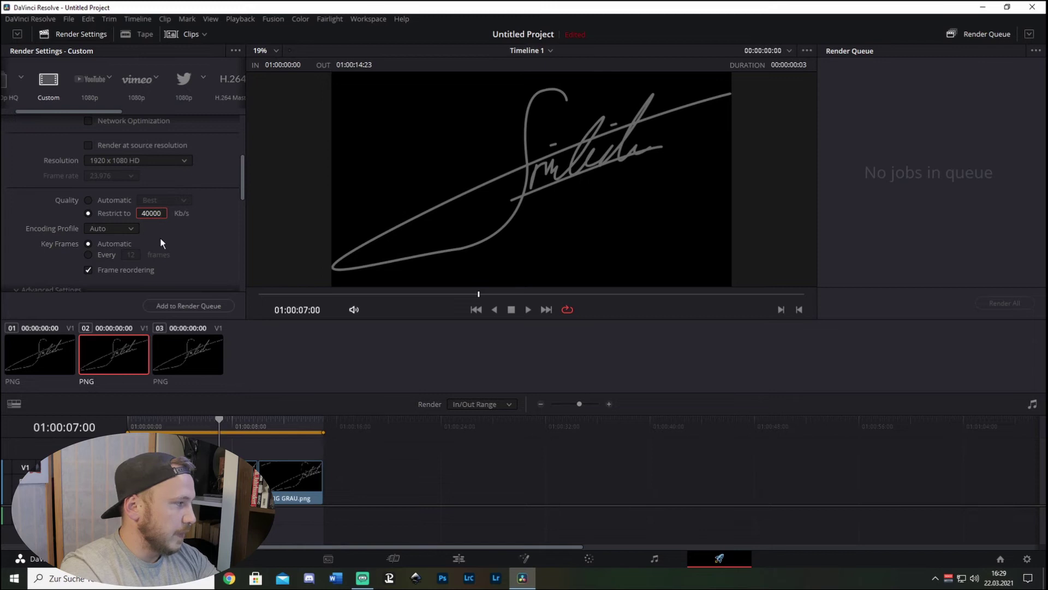
{"action": "left_click_drag", "start_coordinate": [241, 189], "coordinate": [240, 195]}
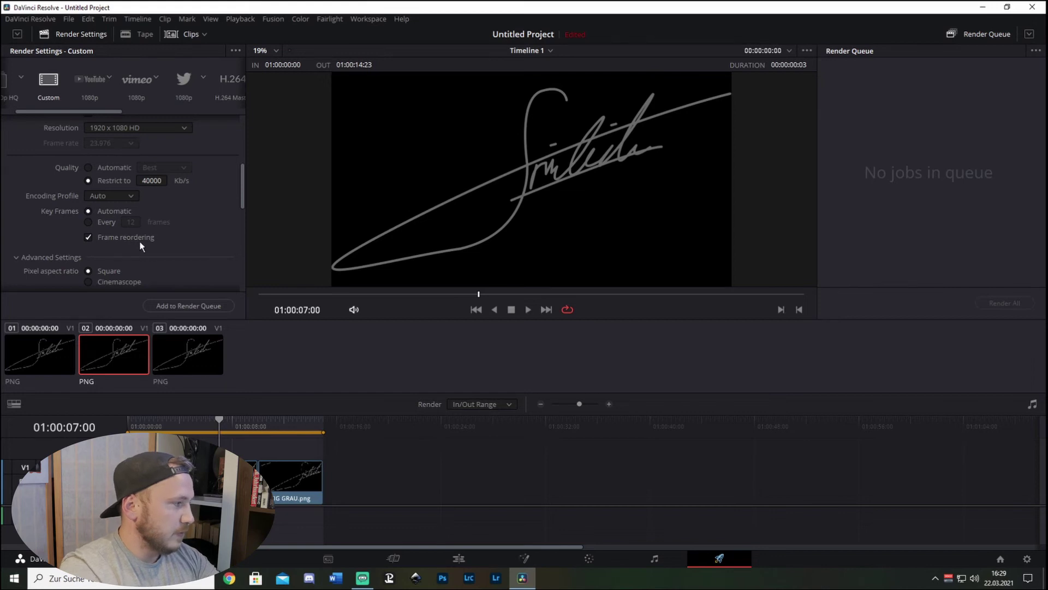
Step: Enable Force sizing and Force debayer to highest quality, and queue the 1080p job
{"action": "left_click_drag", "start_coordinate": [245, 183], "coordinate": [240, 196]}
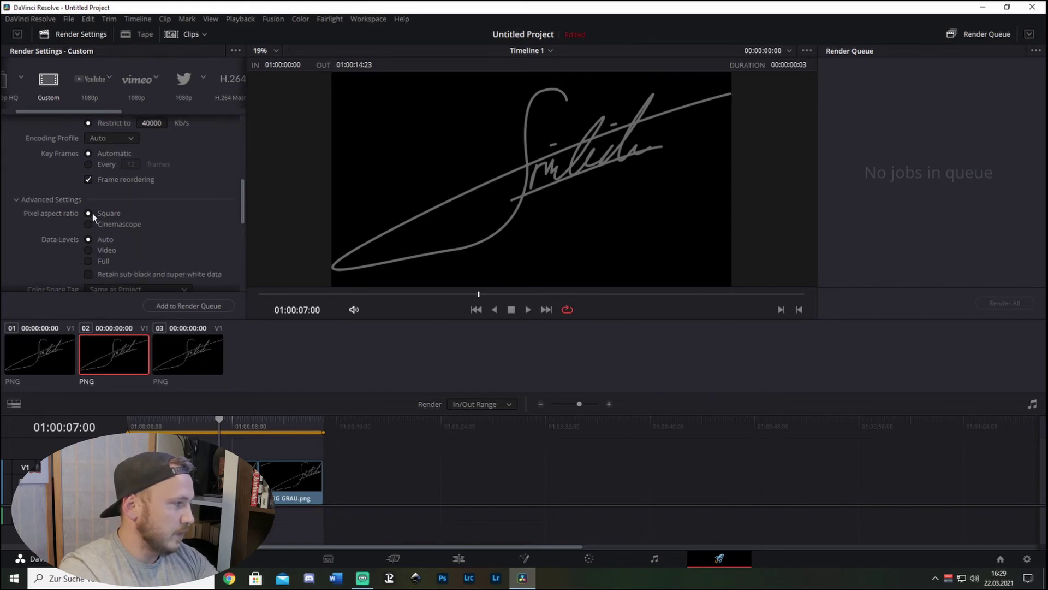
{"action": "mouse_move", "coordinate": [235, 194]}
{"action": "left_mouse_down"}
{"action": "mouse_move", "coordinate": [231, 248]}
{"action": "mouse_move", "coordinate": [223, 230]}
{"action": "left_mouse_up"}
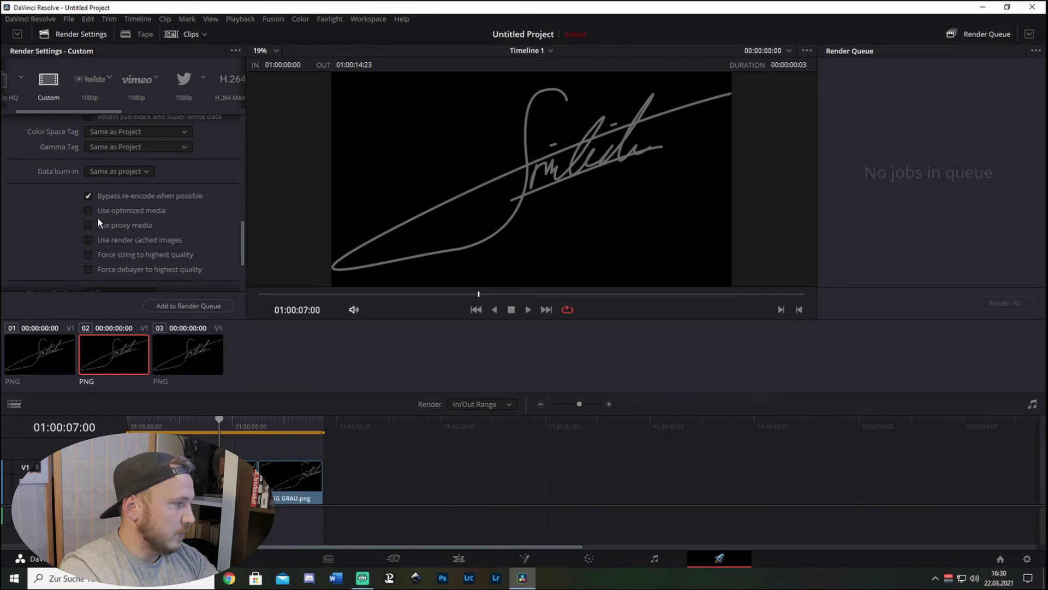
{"action": "left_click", "coordinate": [132, 270]}
{"action": "left_click_drag", "start_coordinate": [239, 245], "coordinate": [237, 266]}
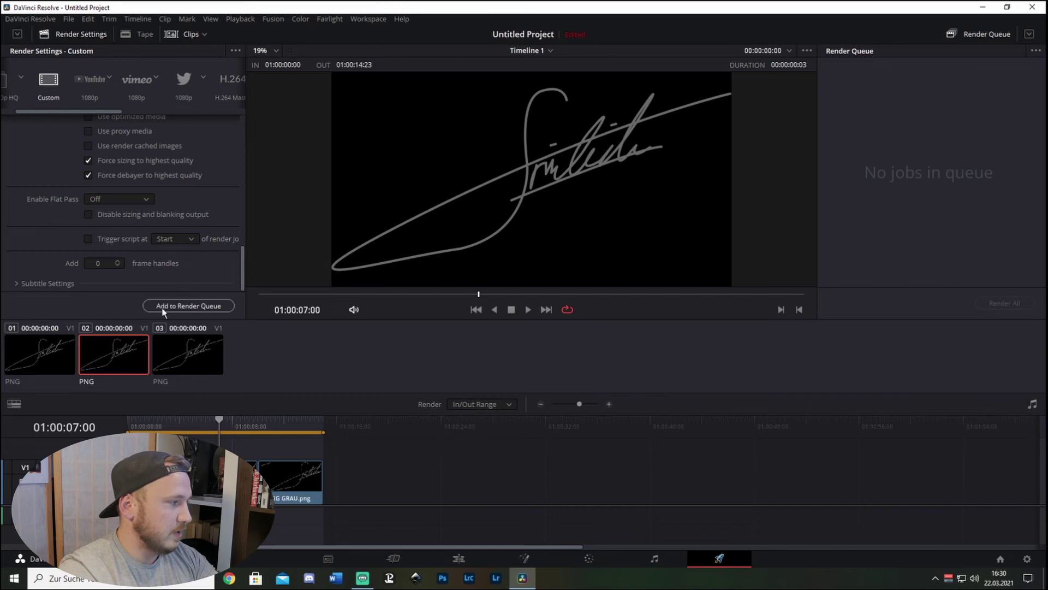
{"action": "left_click", "coordinate": [195, 309]}
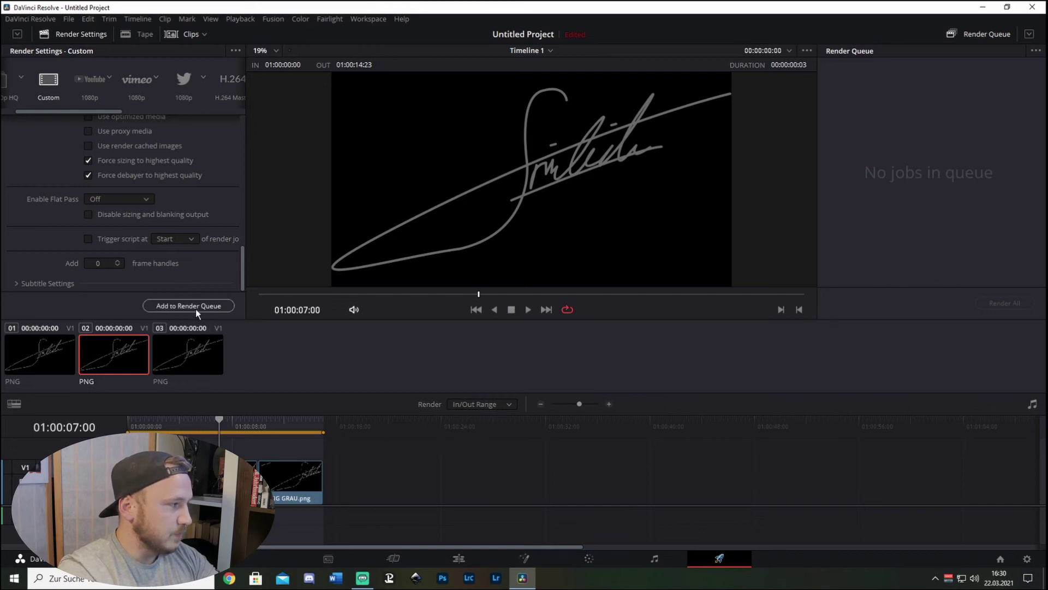
Step: Change the output resolution to 3840 x 2160 Ultra HD
{"action": "left_click_drag", "start_coordinate": [241, 259], "coordinate": [242, 127]}
{"action": "scroll", "coordinate": [241, 124], "scroll_direction": "up", "scroll_amount": 1}
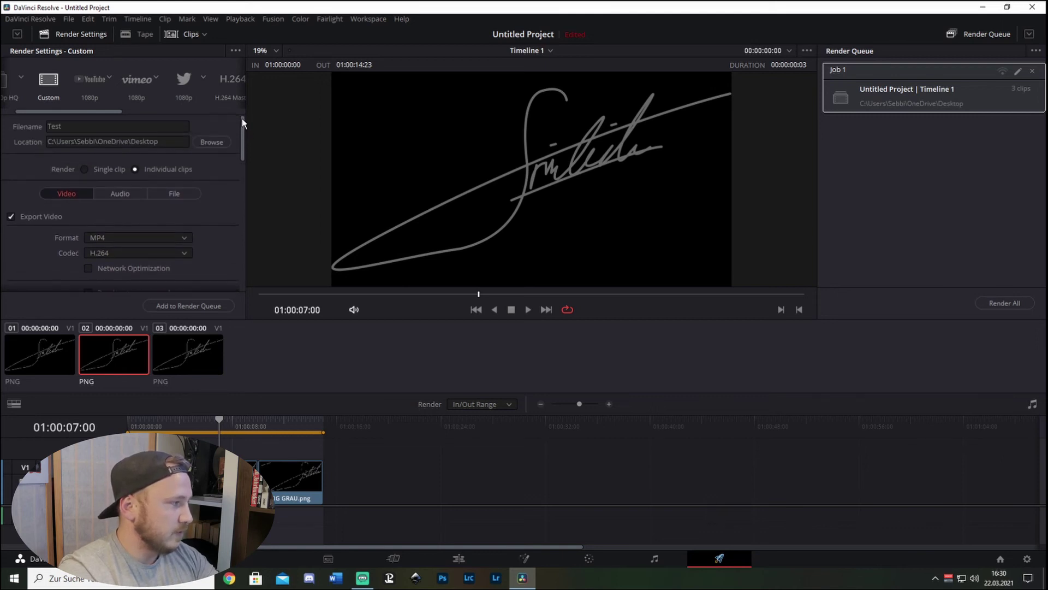
{"action": "left_click_drag", "start_coordinate": [243, 123], "coordinate": [240, 158]}
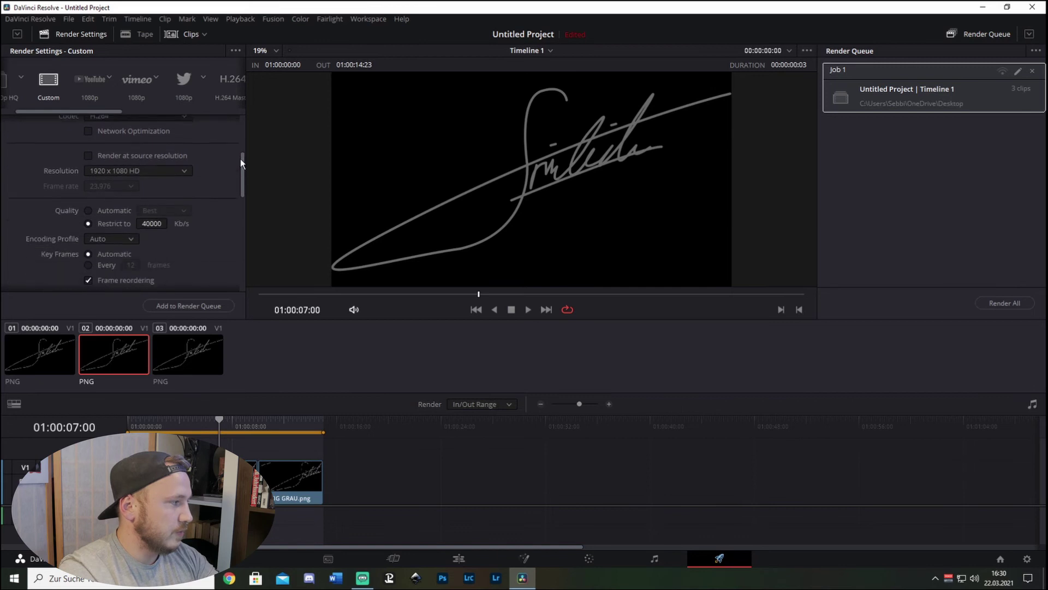
{"action": "left_click", "coordinate": [171, 162]}
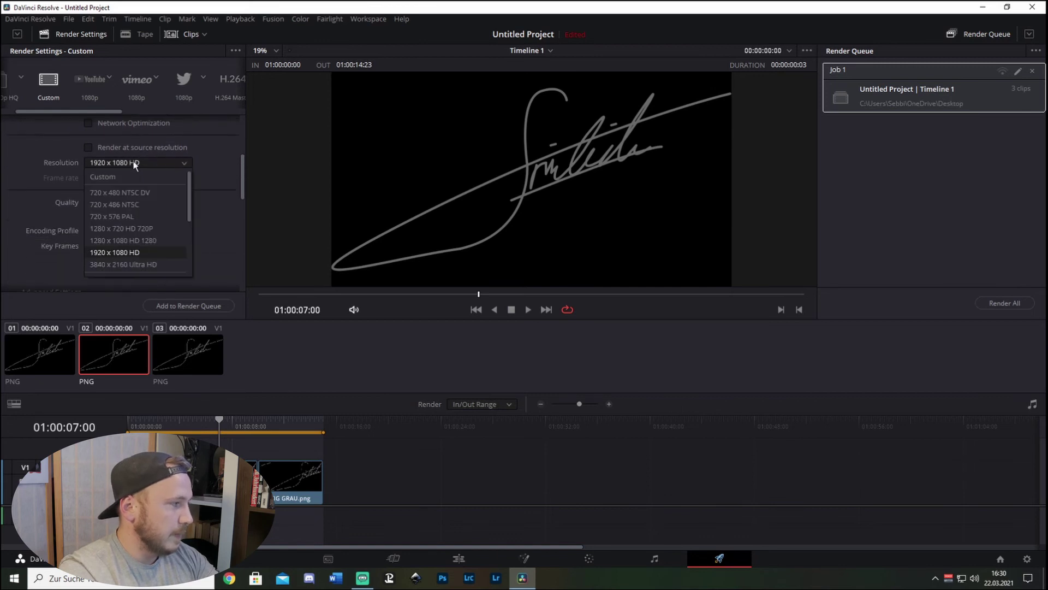
{"action": "left_click", "coordinate": [155, 265]}
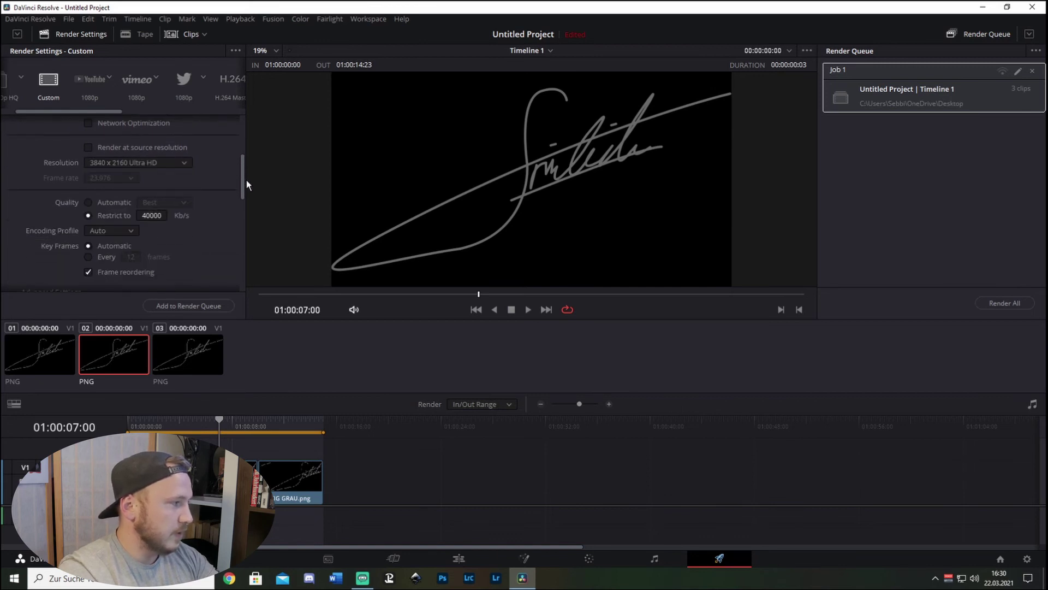
Step: Restrict the bitrate to 80000 Kb/s and add the 4K job to the render queue
{"action": "left_click", "coordinate": [150, 215]}
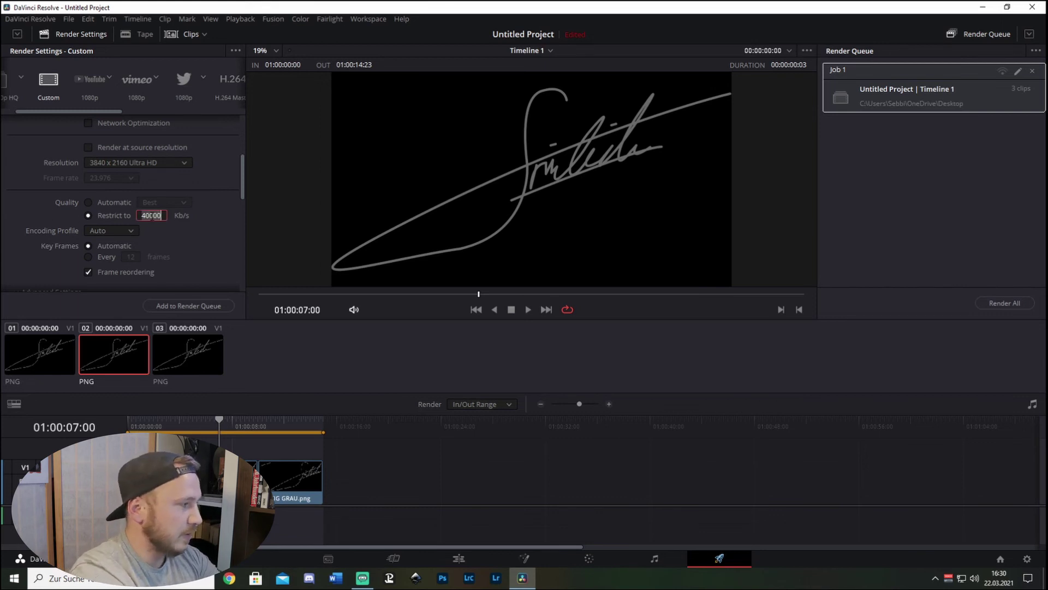
{"action": "type", "text": "80000"}
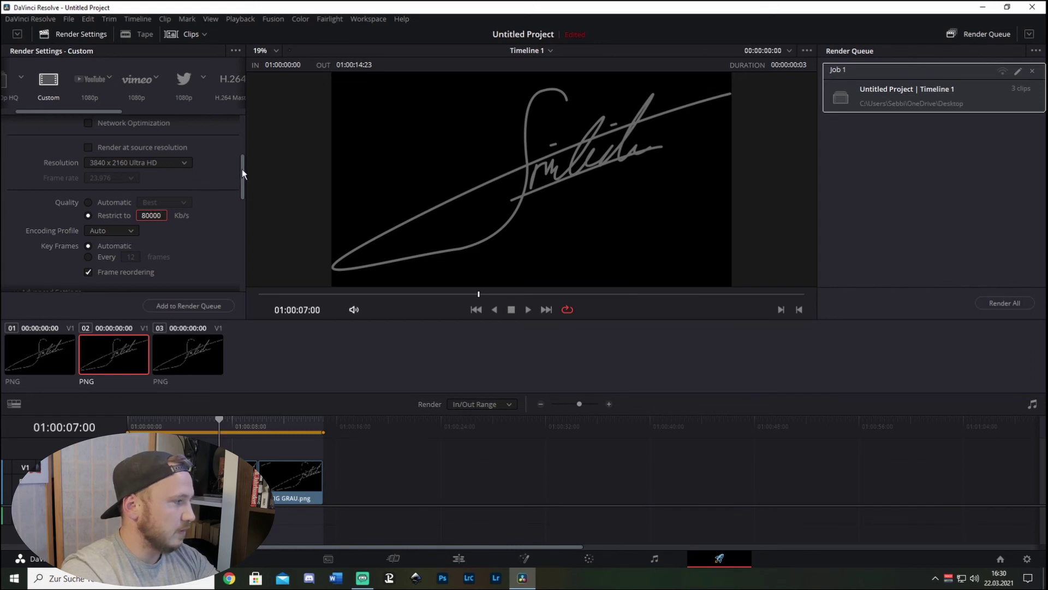
{"action": "left_click_drag", "start_coordinate": [242, 169], "coordinate": [241, 185]}
{"action": "scroll", "coordinate": [238, 200], "scroll_direction": "down", "scroll_amount": 5}
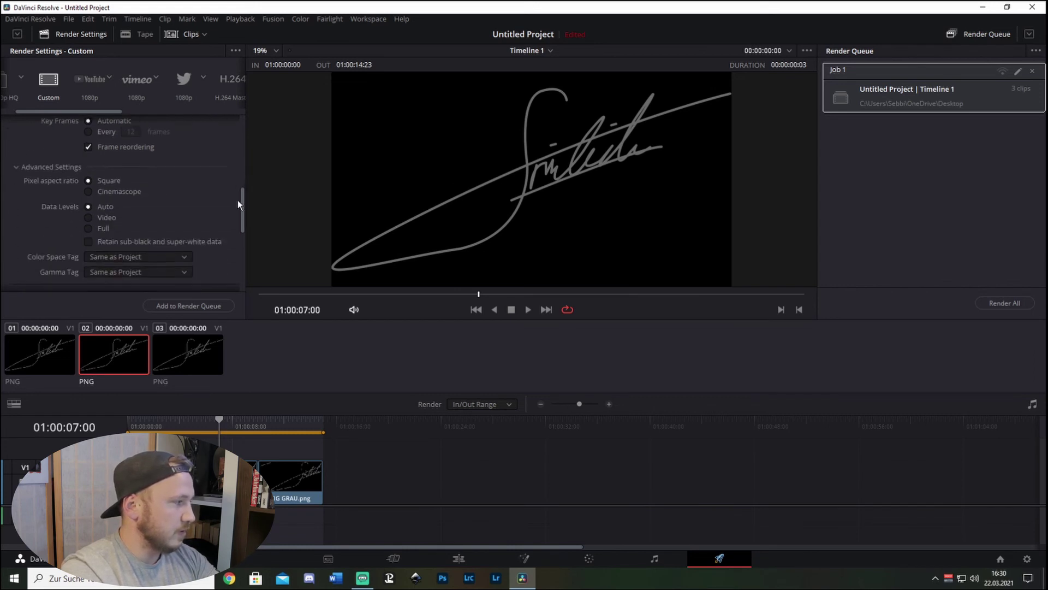
{"action": "scroll", "coordinate": [241, 219], "scroll_direction": "down", "scroll_amount": 3}
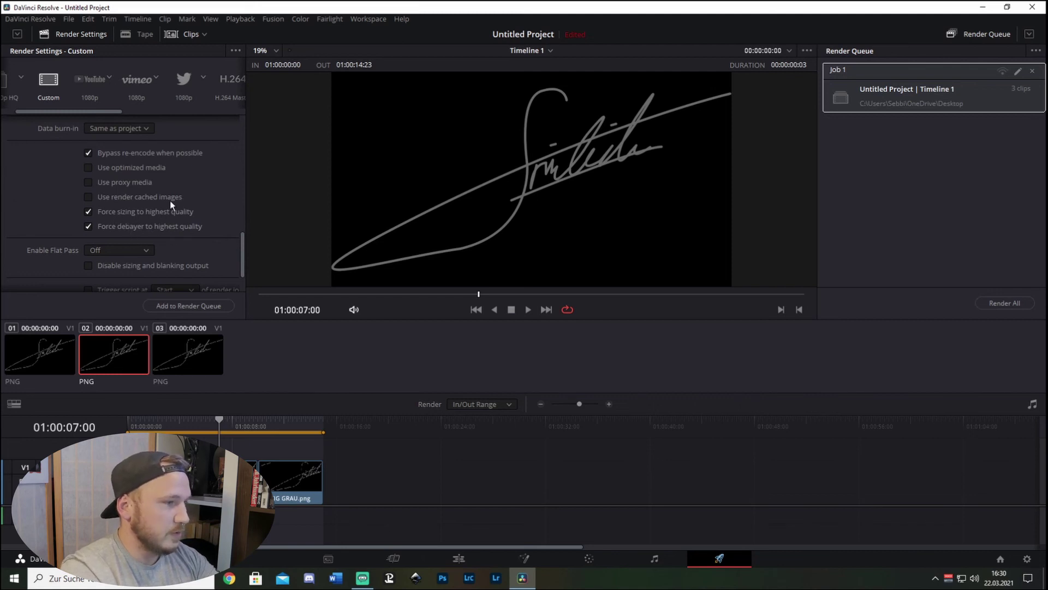
{"action": "left_click", "coordinate": [213, 309]}
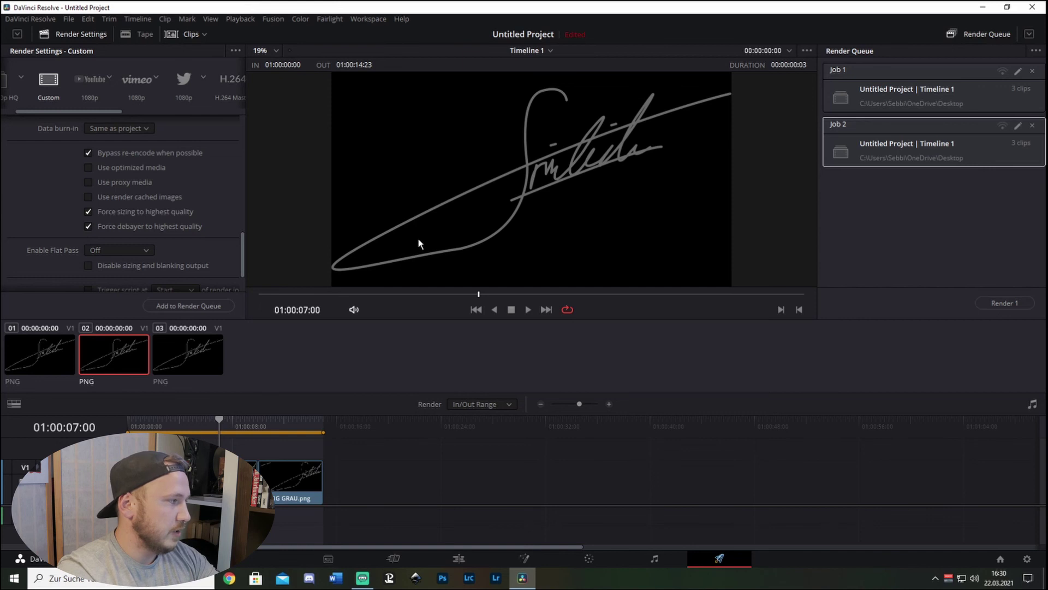
Step: Raise the bitrate limit to 100000 Kb/s and queue this 4K render as Job 3
{"action": "left_click_drag", "start_coordinate": [238, 256], "coordinate": [242, 171]}
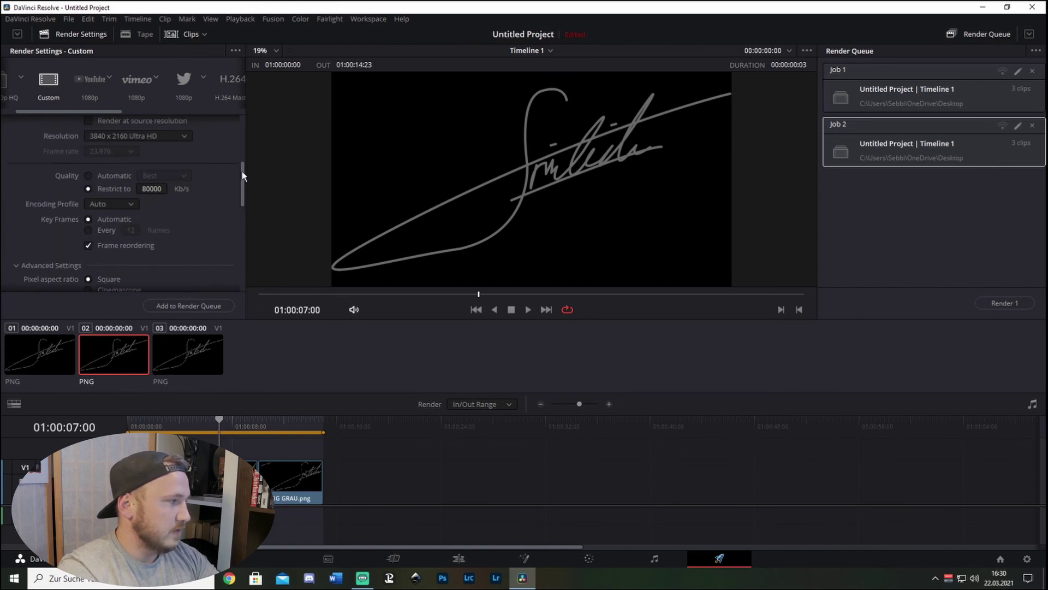
{"action": "left_click", "coordinate": [152, 189]}
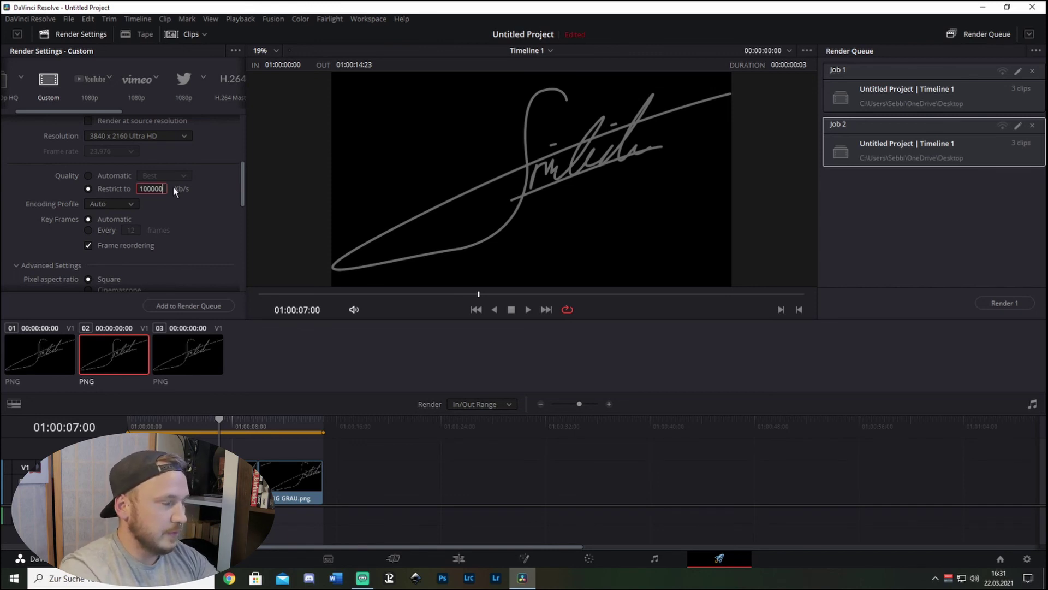
{"action": "type", "text": "100000"}
{"action": "left_click", "coordinate": [200, 306]}
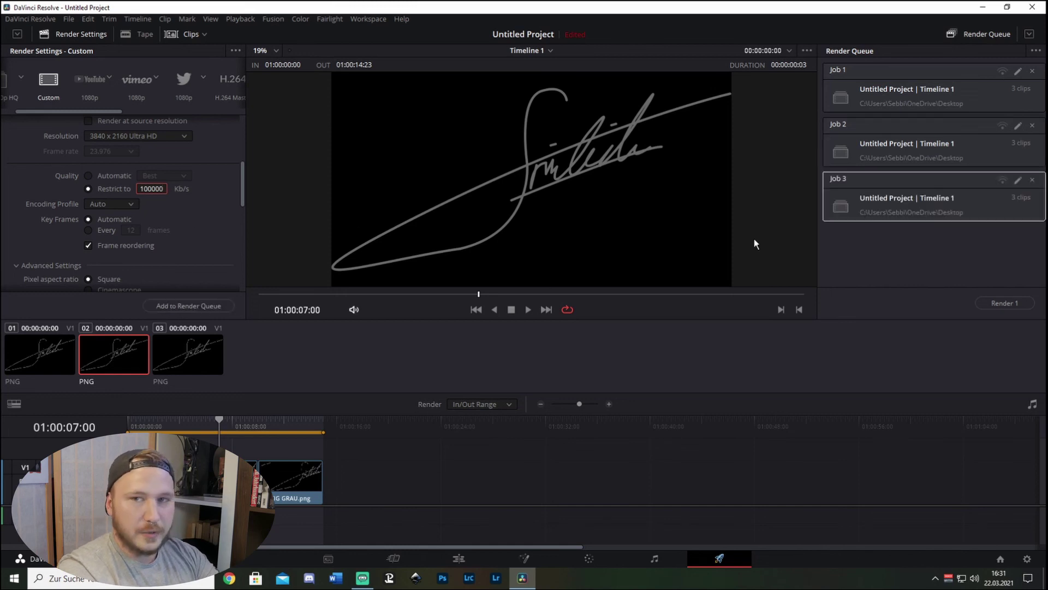